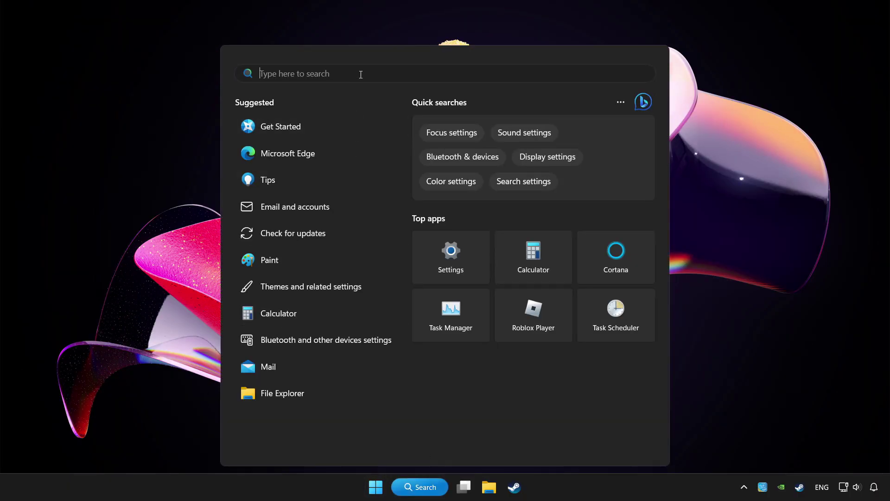
Search Windows for 'device manager', correcting the mistyped ending.
text(device managh)
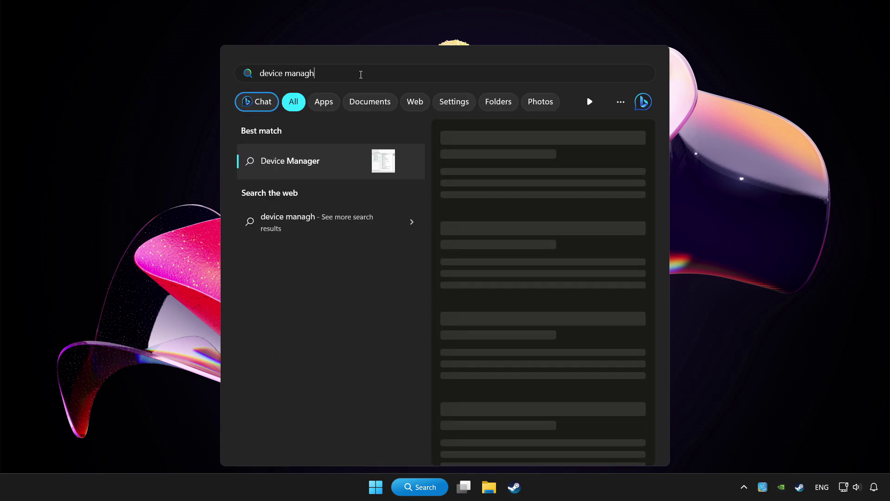
key(BackSpace)
text(er)
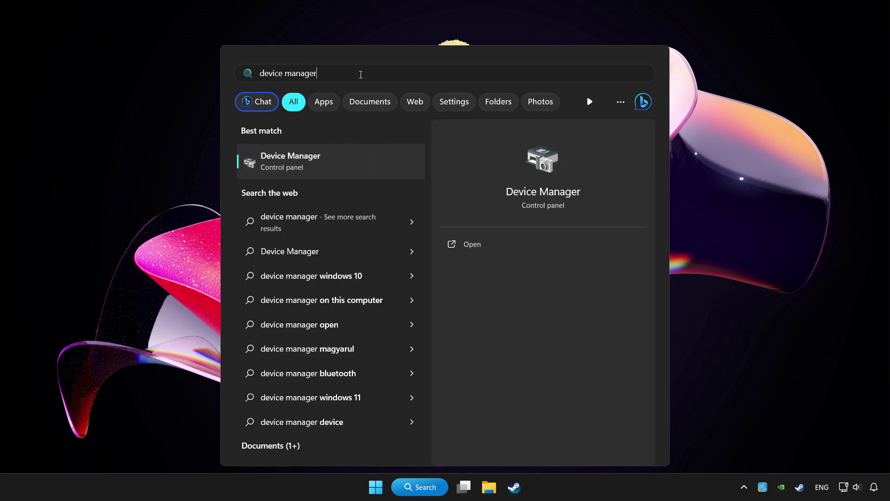
Open Device Manager, centre its window, and expand the Xbox 360 Peripherals category.
click(367, 160)
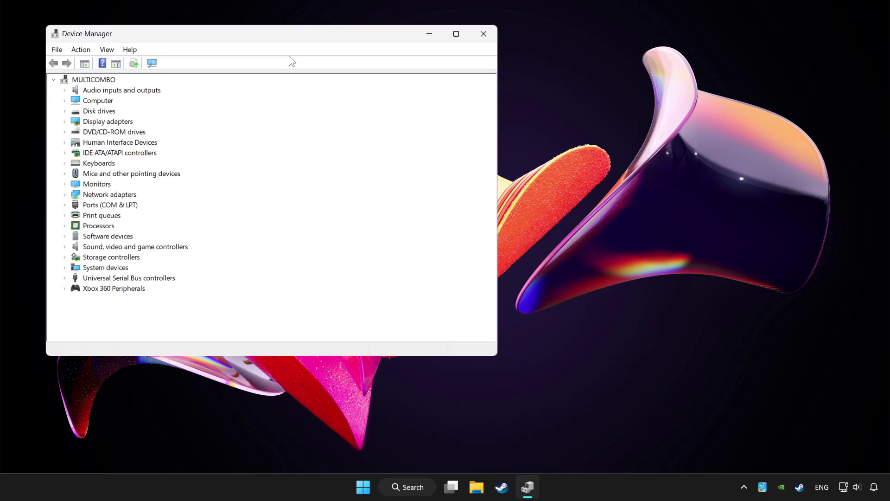
drag(263, 32, 417, 82)
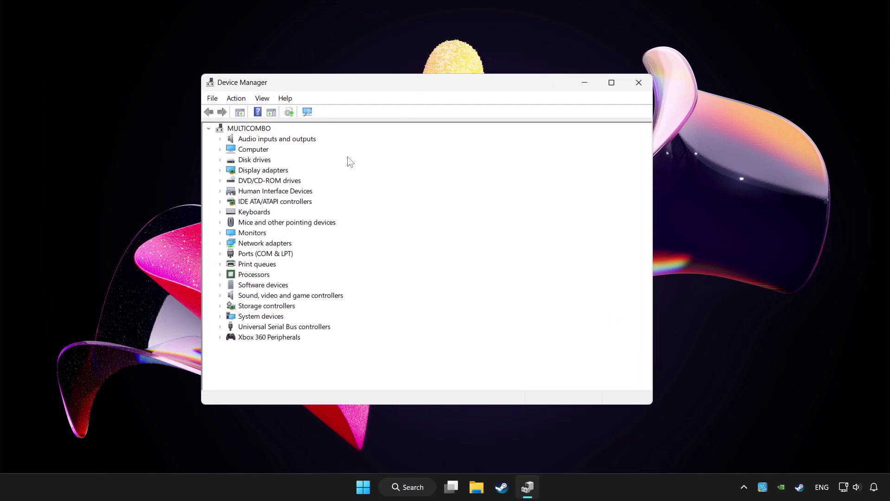
click(258, 339)
click(221, 338)
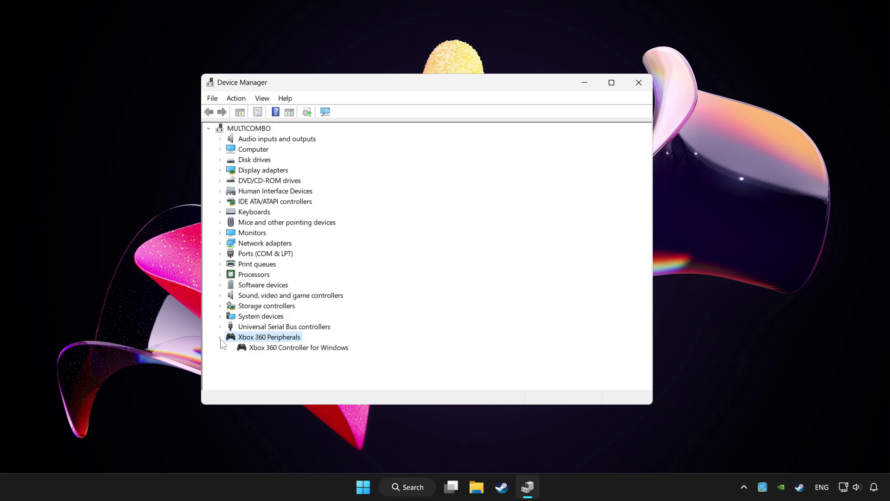
Search automatically for an updated driver for the Xbox 360 Controller for Windows.
click(256, 349)
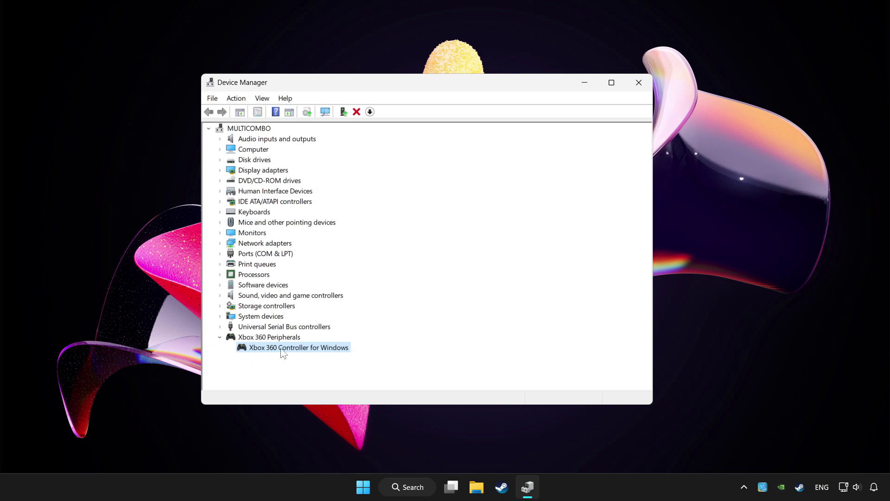
right_click(293, 349)
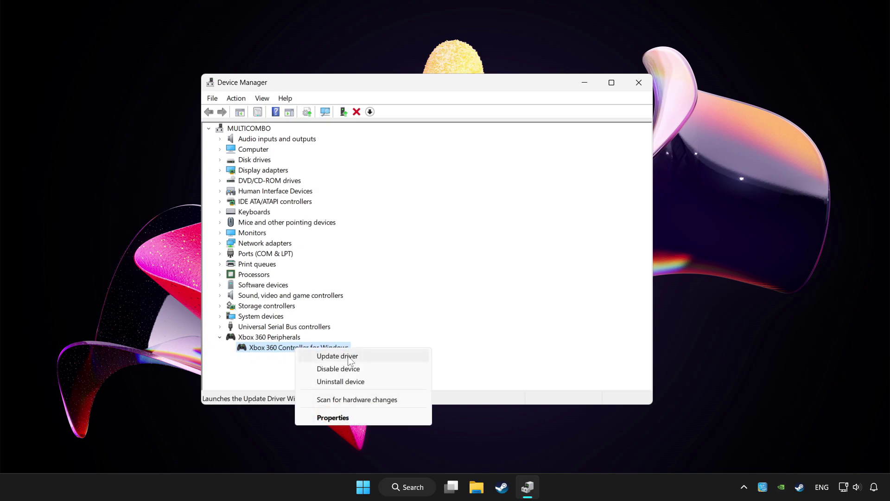
click(372, 356)
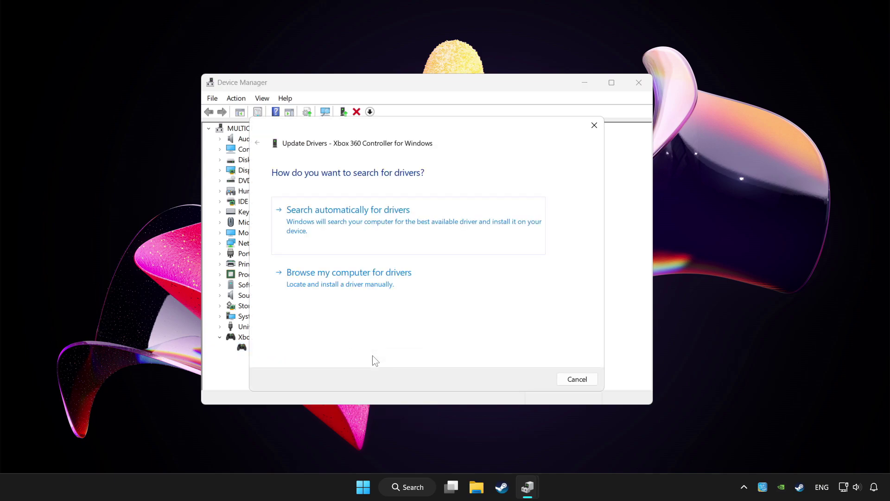
click(379, 223)
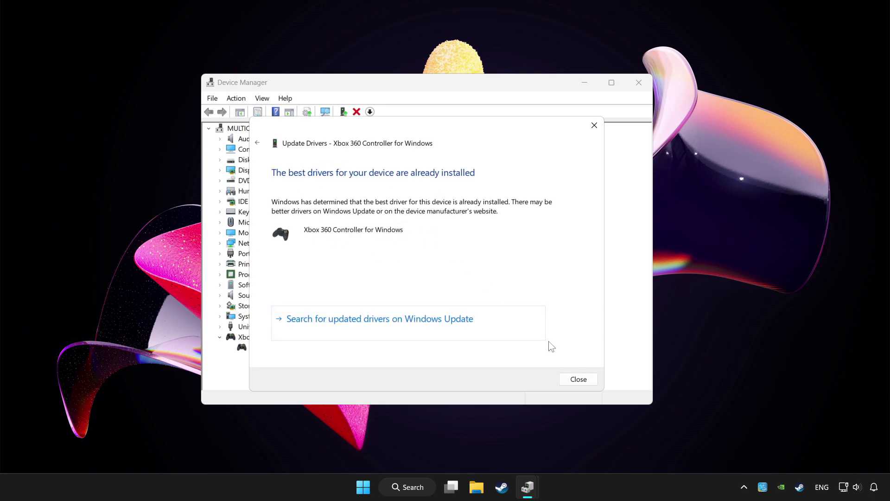
Close the driver search and disable the Xbox 360 controller, declining the restart.
click(577, 379)
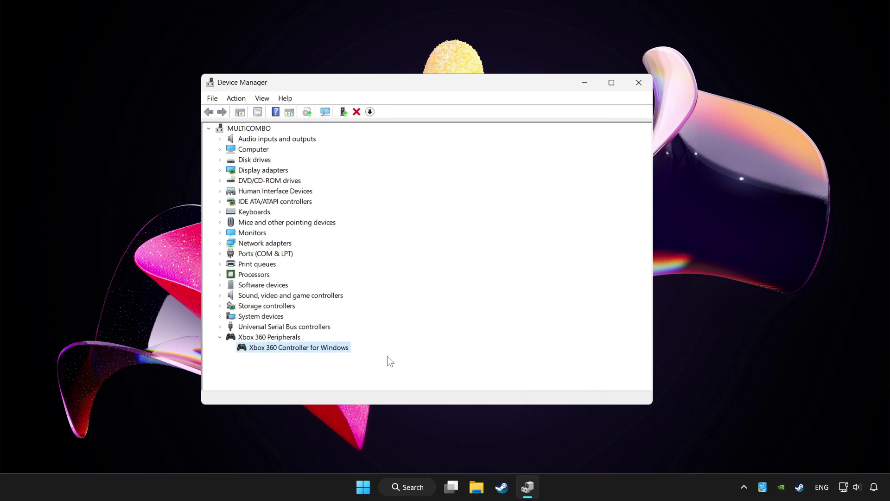
right_click(290, 353)
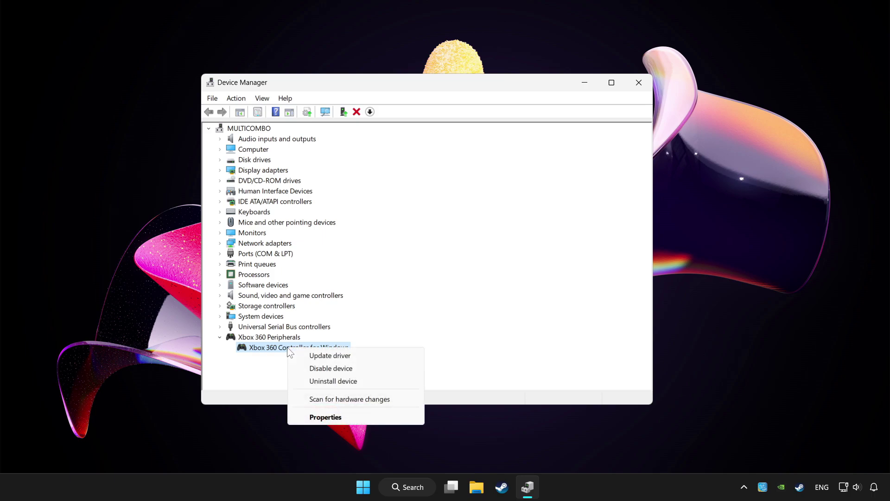
click(334, 370)
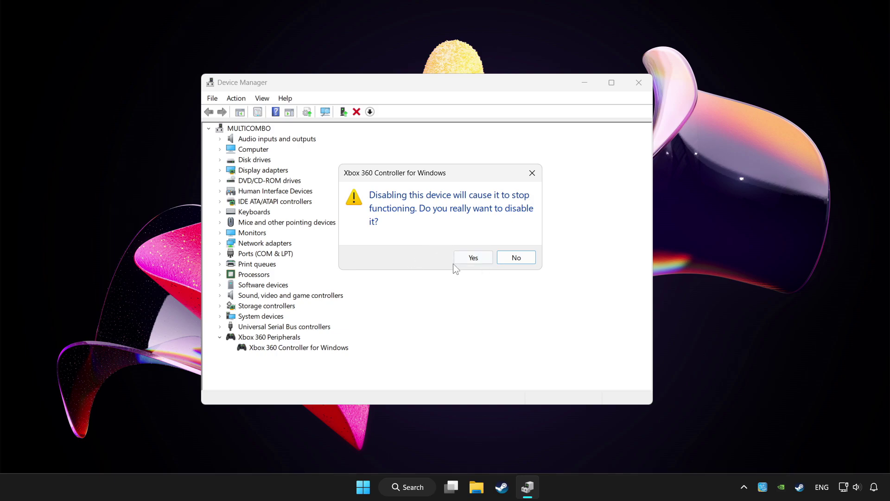
click(465, 259)
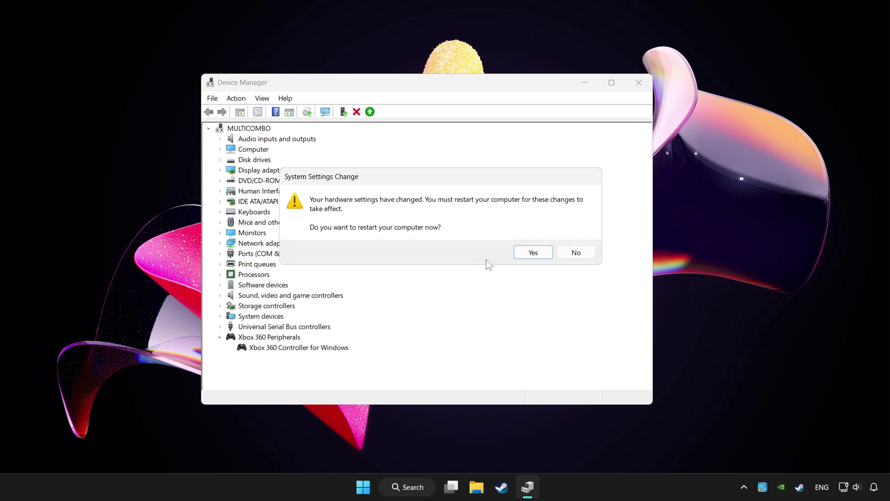
click(541, 253)
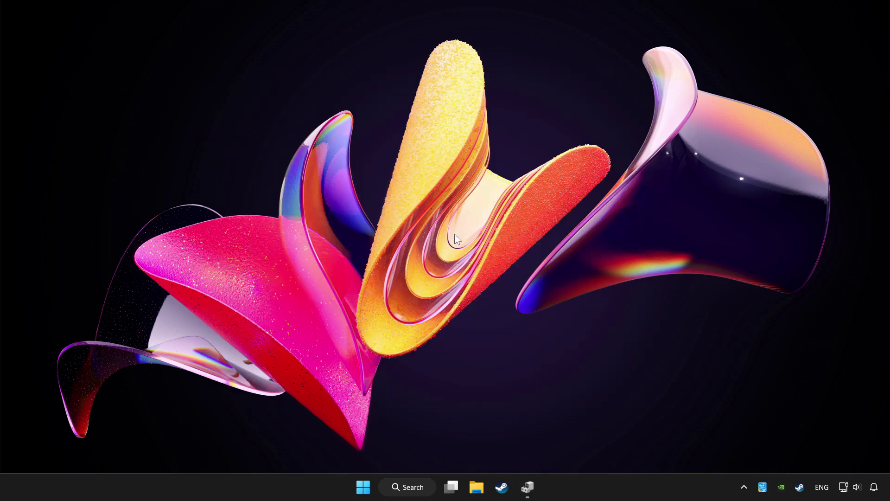
Re-enable the Xbox 360 Controller for Windows in Device Manager.
click(527, 486)
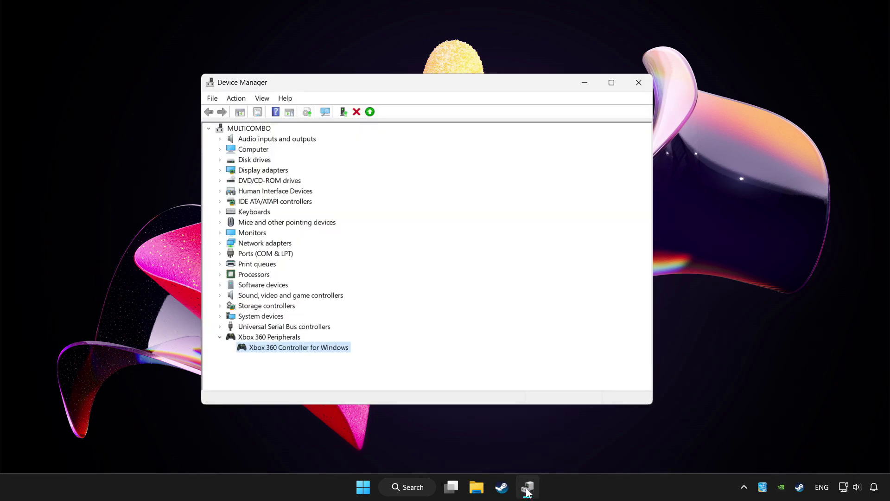
right_click(303, 348)
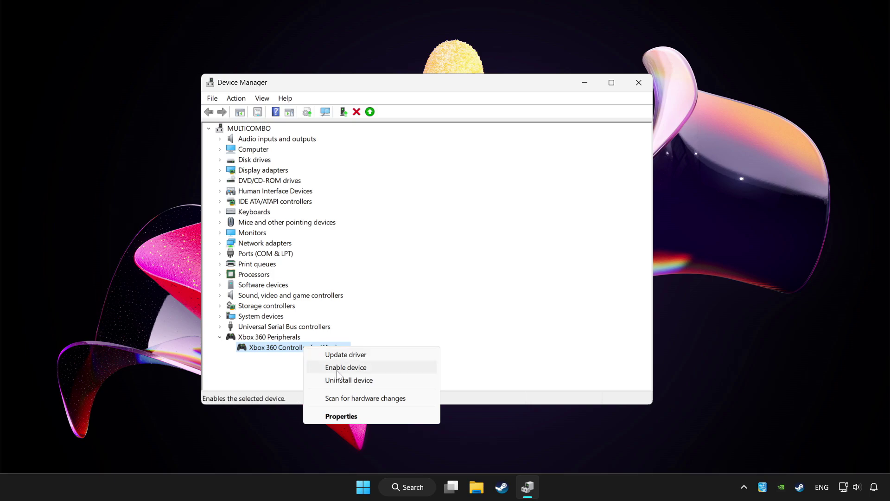
click(365, 368)
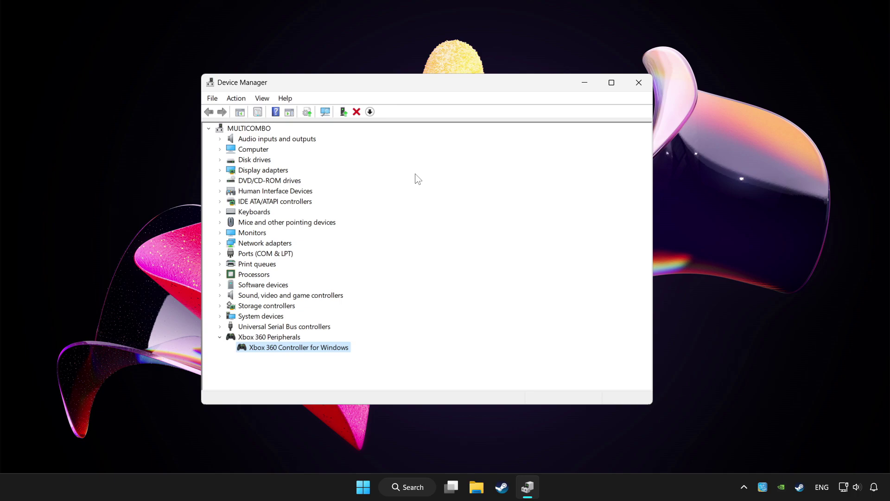
Close Device Manager and open 'Set up USB game controllers' via a 'controller' search.
click(639, 83)
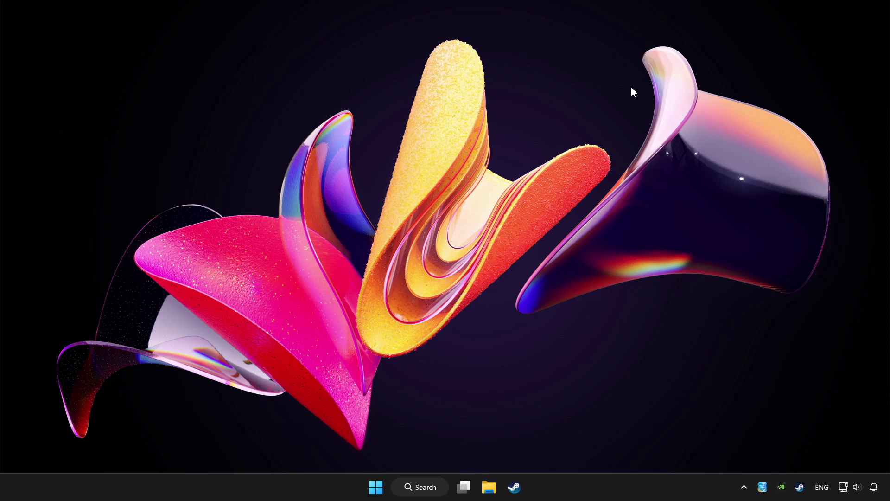
click(431, 490)
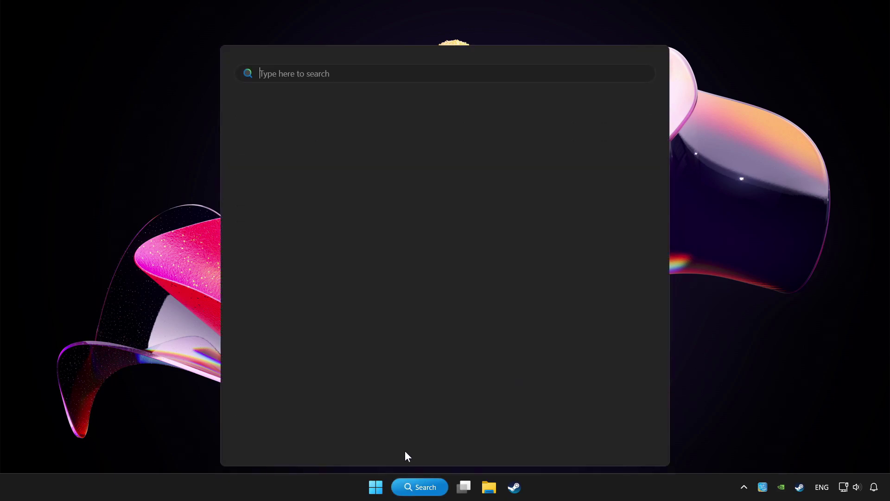
text(controller)
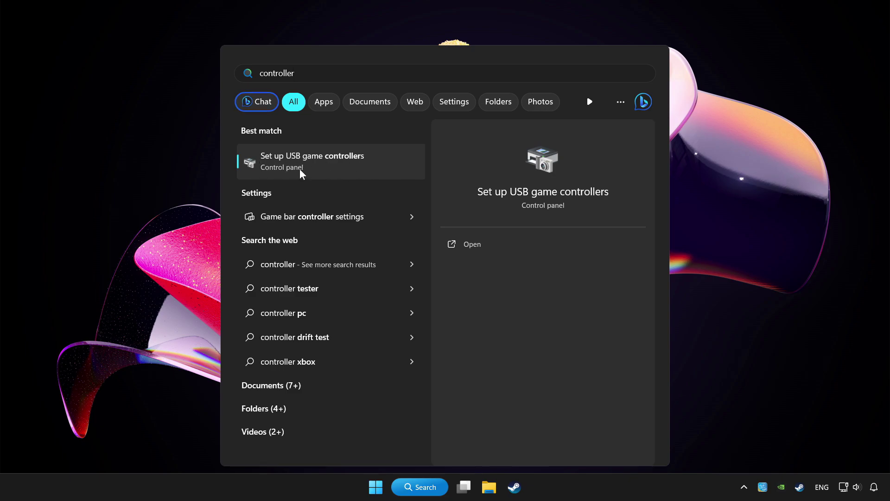
click(361, 167)
drag(173, 35, 471, 145)
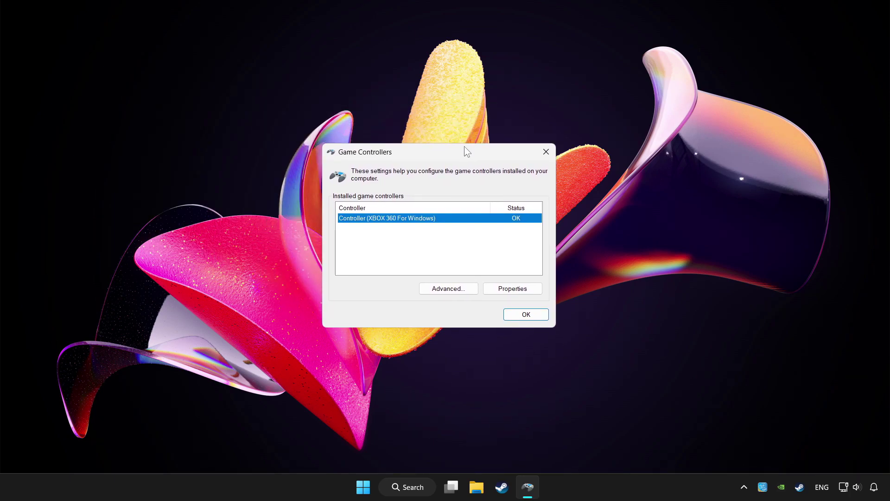
Reset the Xbox 360 controller's calibration to default from its properties' Settings tab.
click(512, 291)
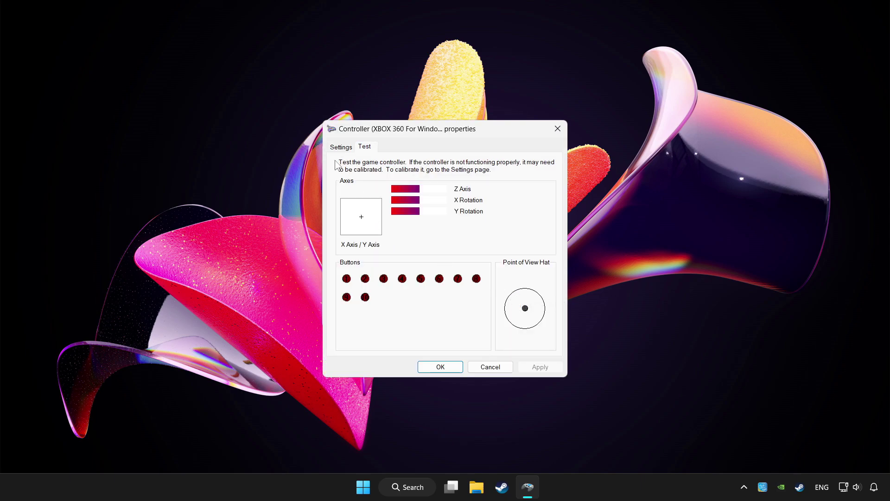
click(341, 147)
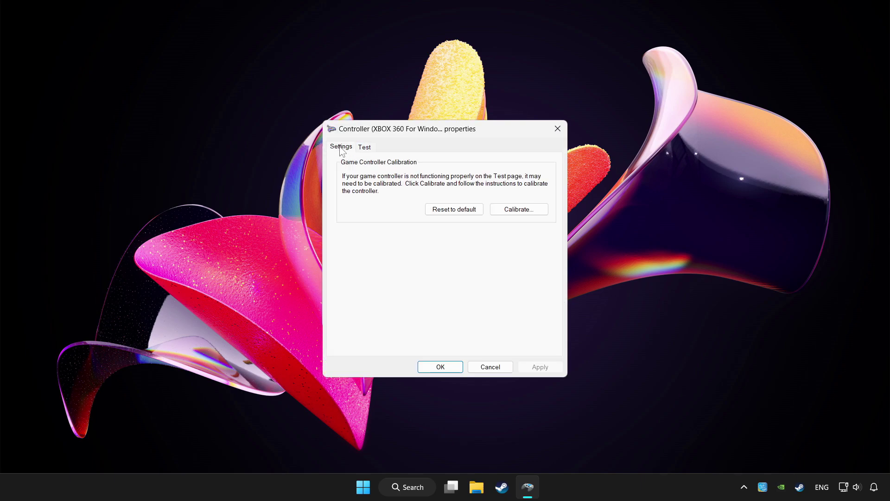
click(451, 211)
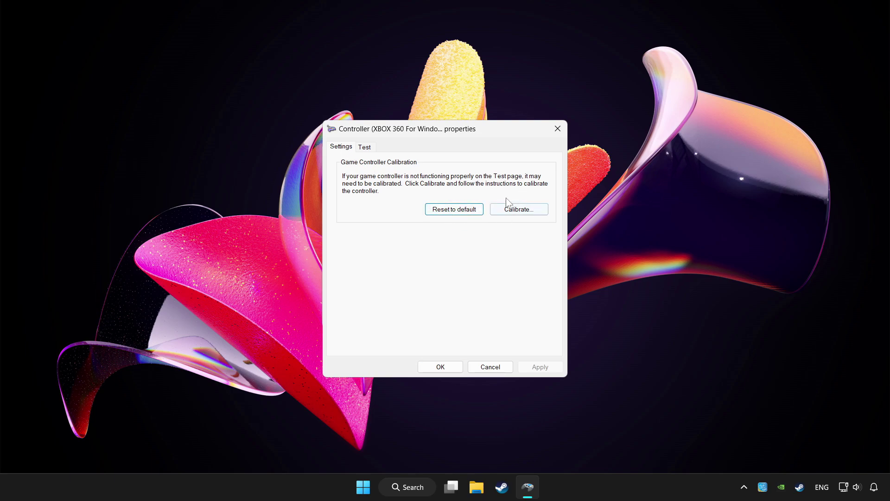
Run the calibration wizard through the centre point, Z Axis and Y Rotation steps to finish.
click(530, 211)
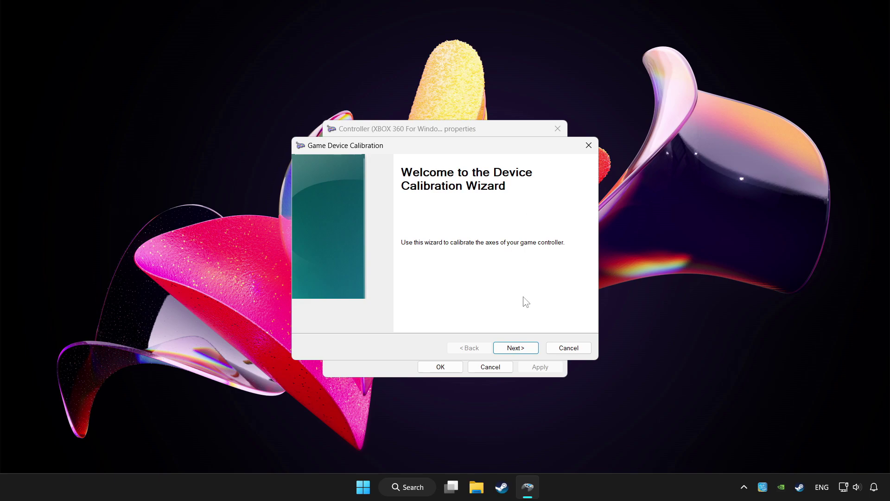
click(529, 352)
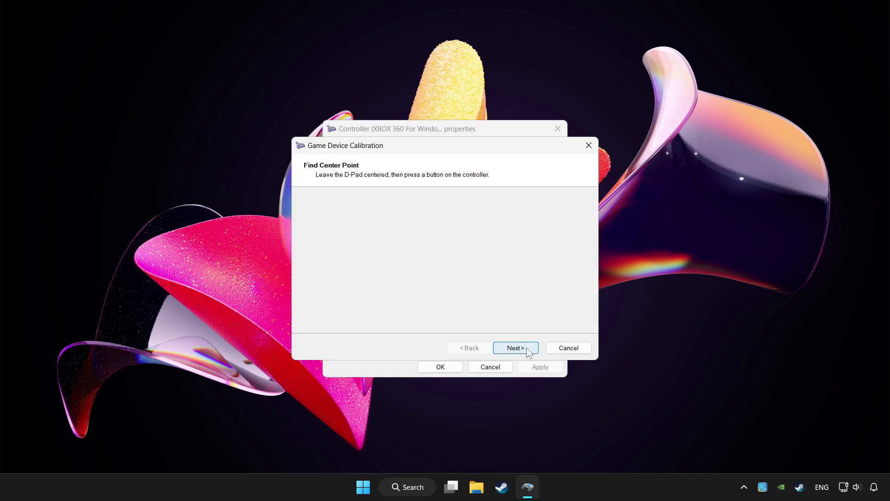
click(530, 352)
click(528, 351)
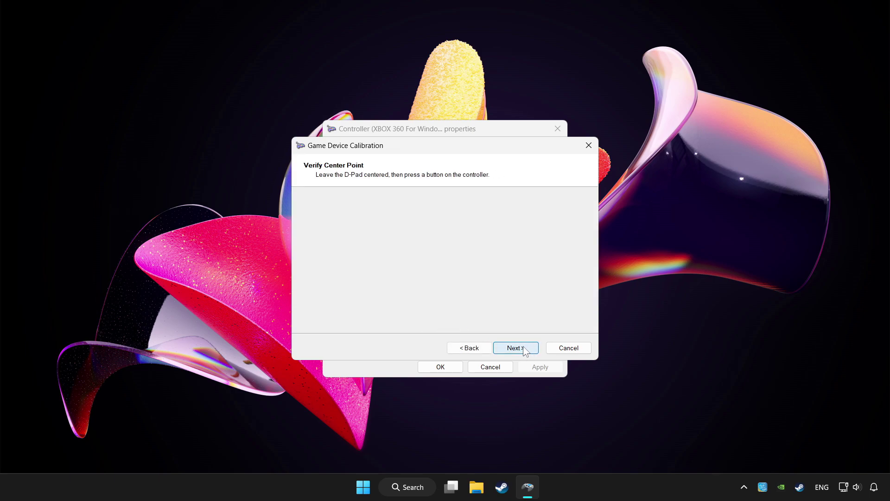
click(526, 351)
click(526, 351)
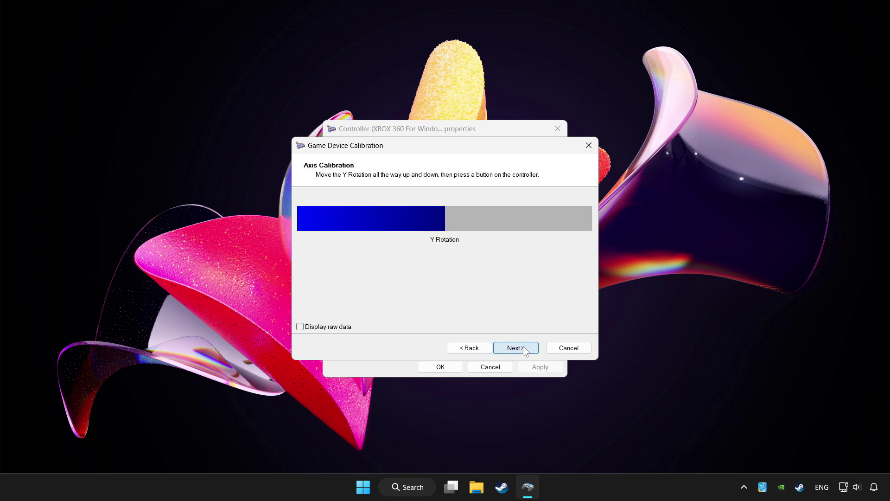
click(526, 351)
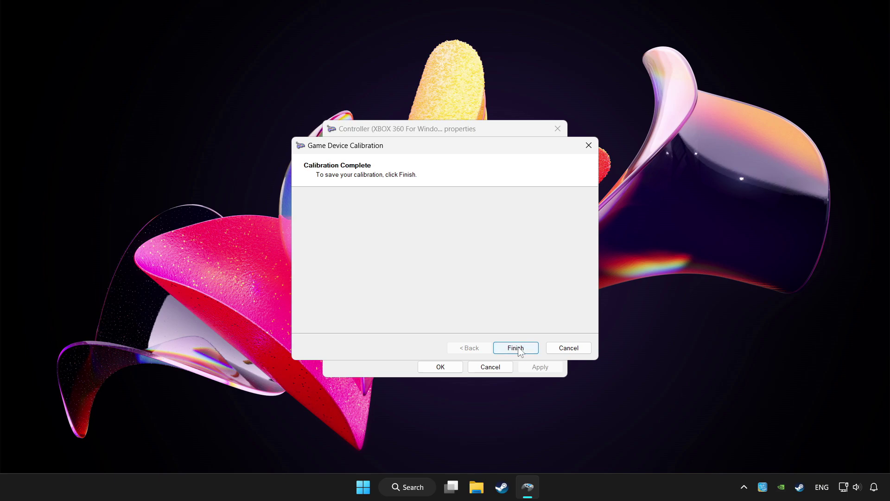
click(519, 352)
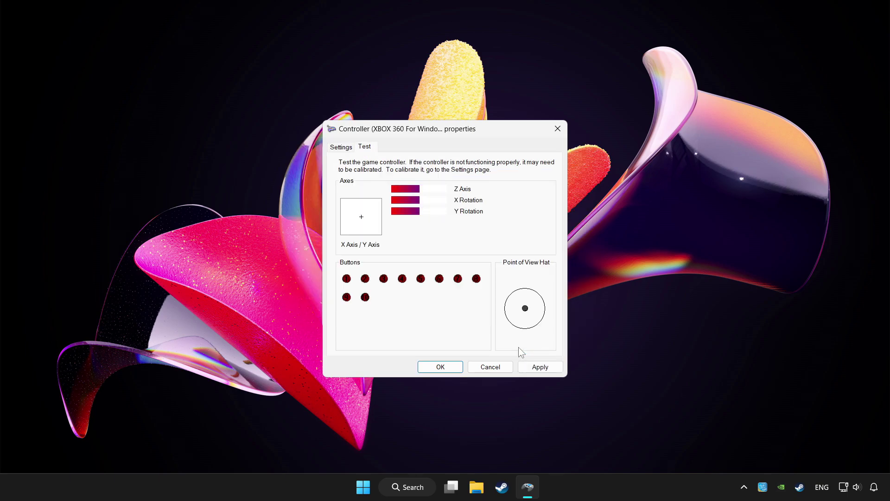
Apply the new calibration and close the controller properties and Game Controllers windows.
click(540, 367)
click(435, 366)
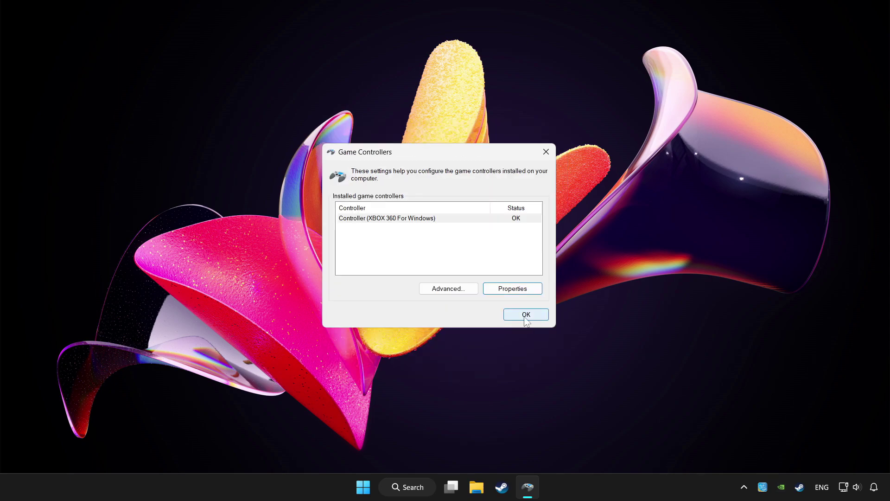
click(525, 317)
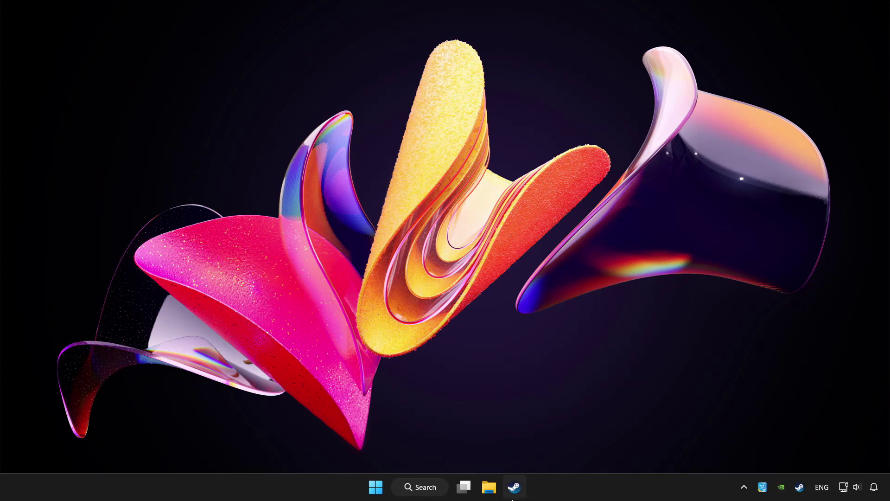
Launch Steam and switch to the Library page for YOUR PROBLEMATIC GAME.
click(514, 487)
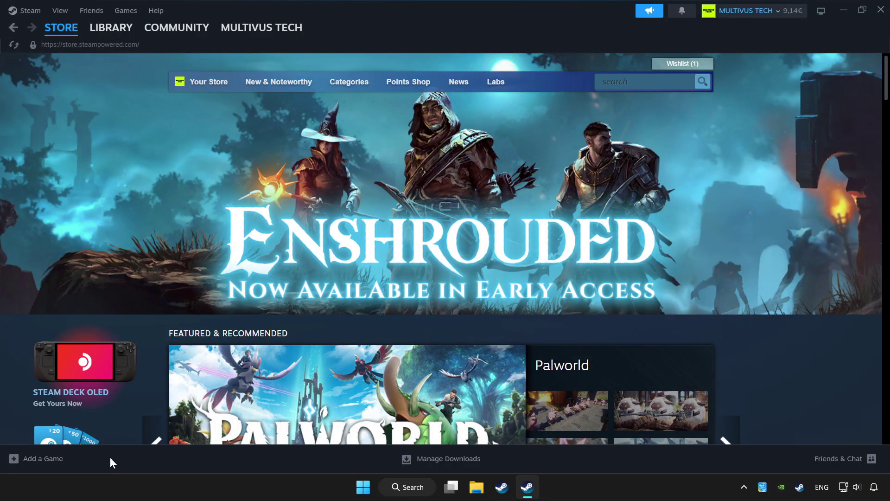
click(47, 460)
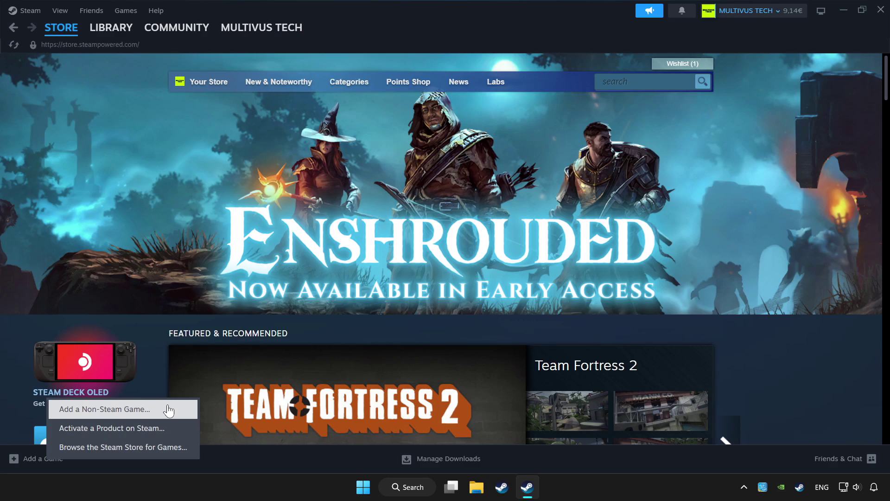
click(359, 13)
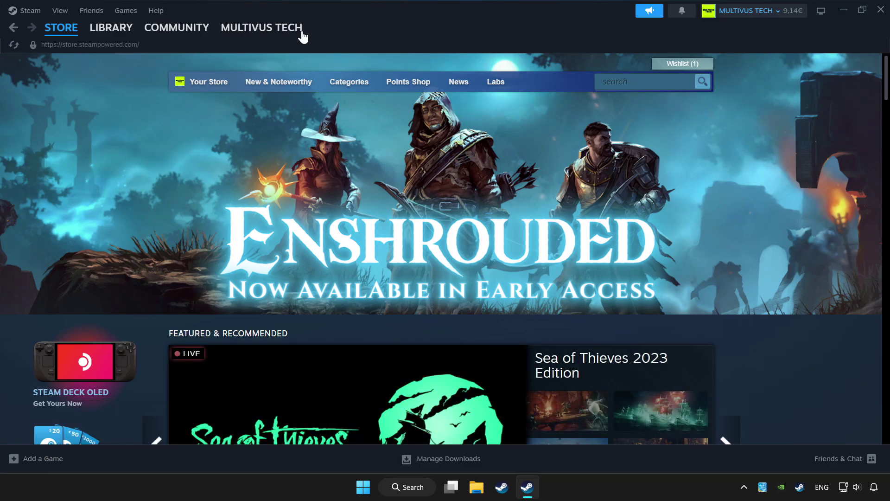
click(110, 32)
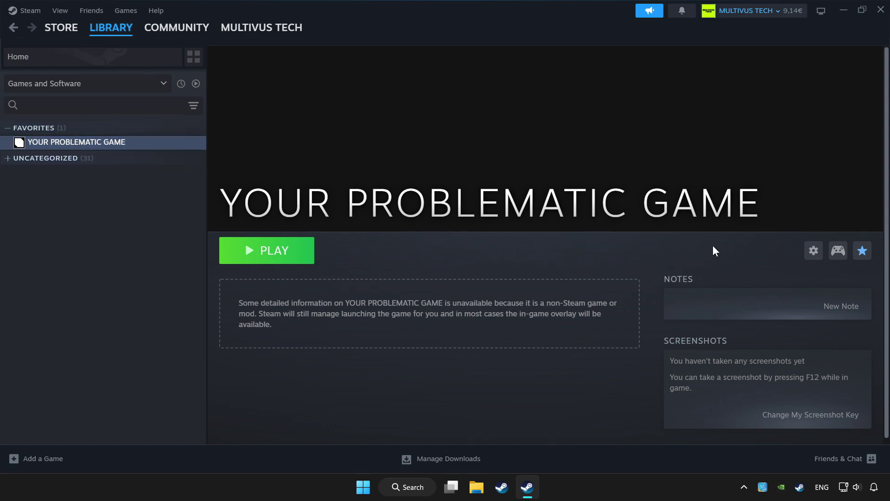
Enable Steam Input in YOUR PROBLEMATIC GAME's controller settings.
click(840, 259)
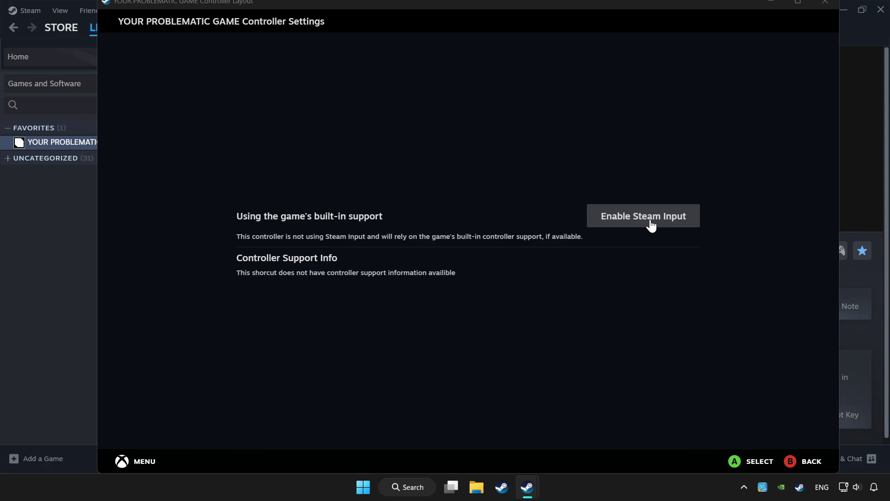
click(647, 224)
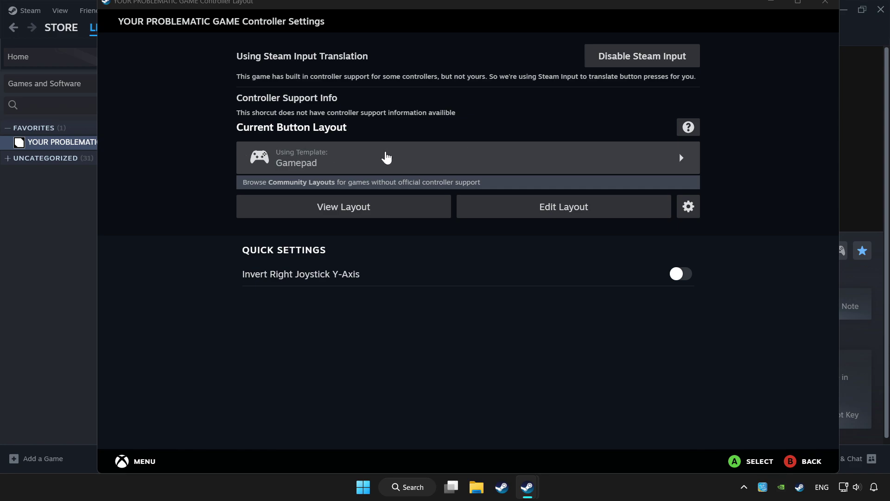
Apply the Gamepad template layout, close Controller Settings, and launch YOUR PROBLEMATIC GAME.
click(427, 160)
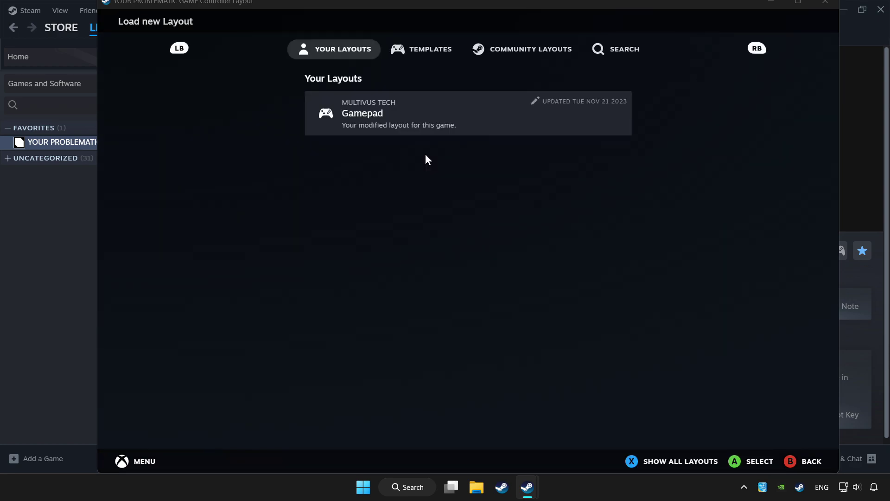
click(422, 56)
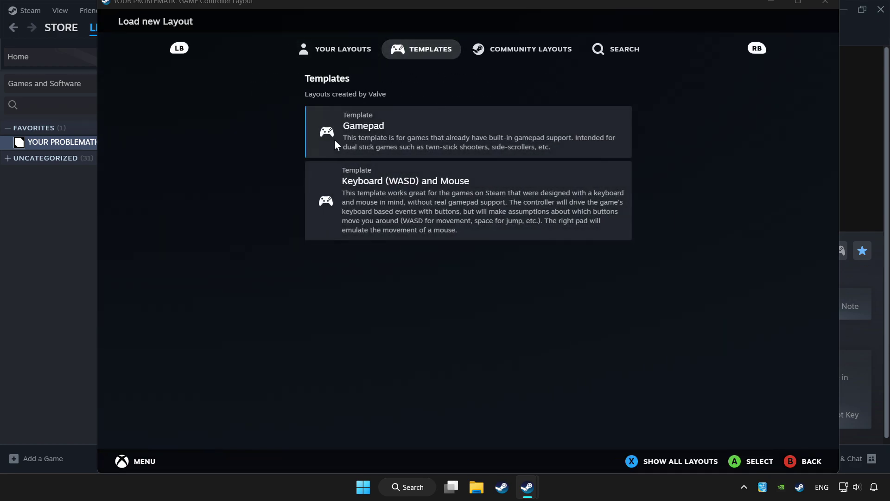
click(381, 131)
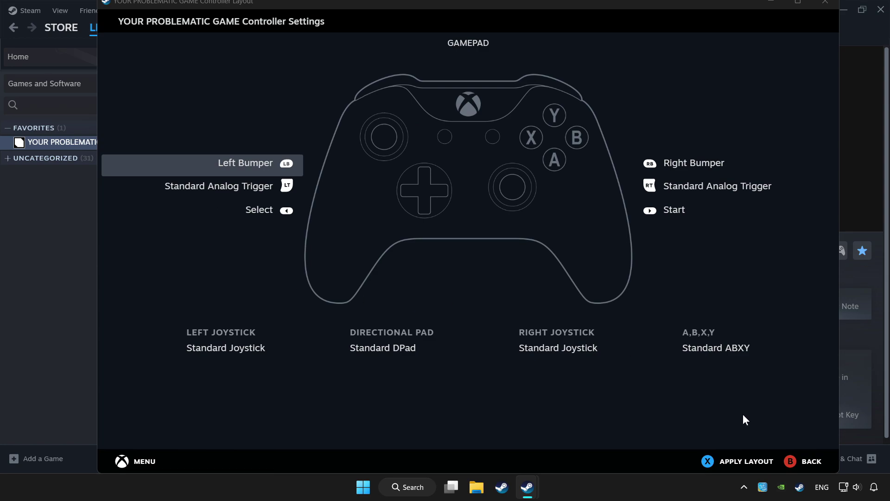
click(726, 462)
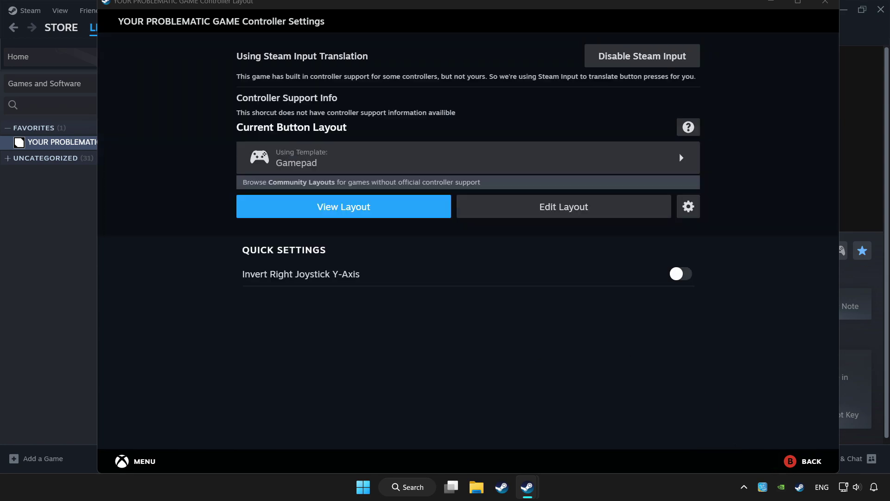
click(825, 4)
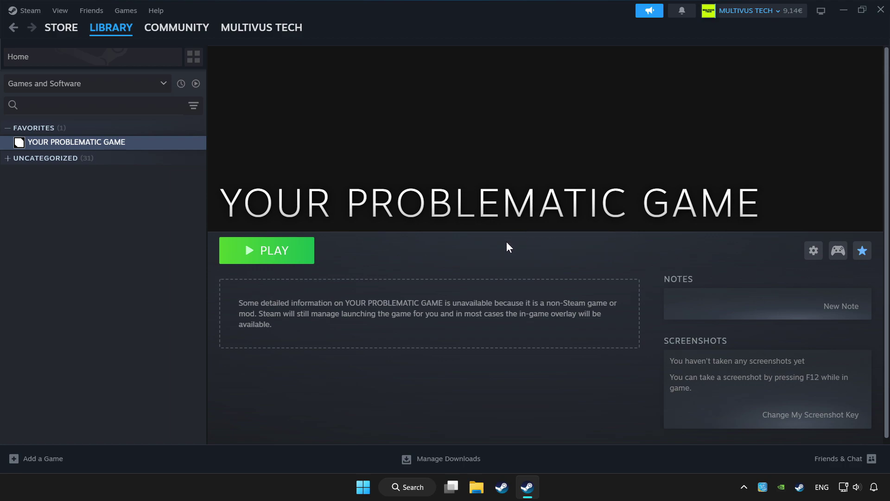
click(271, 259)
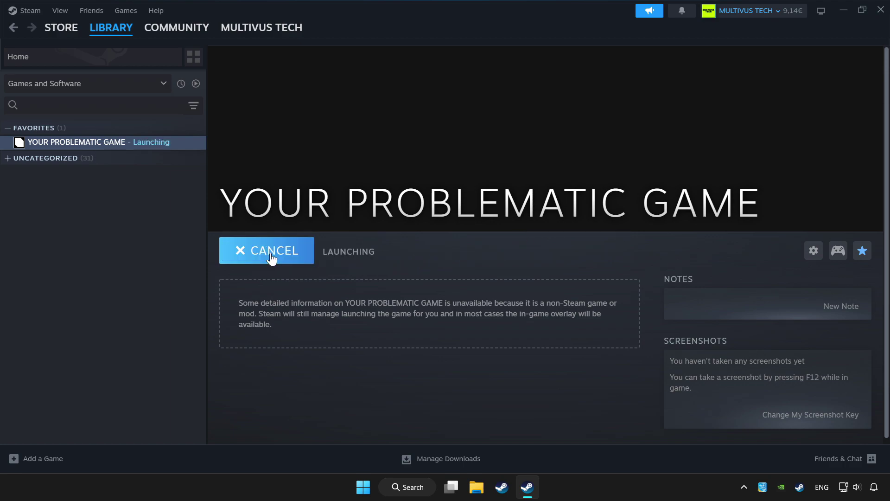